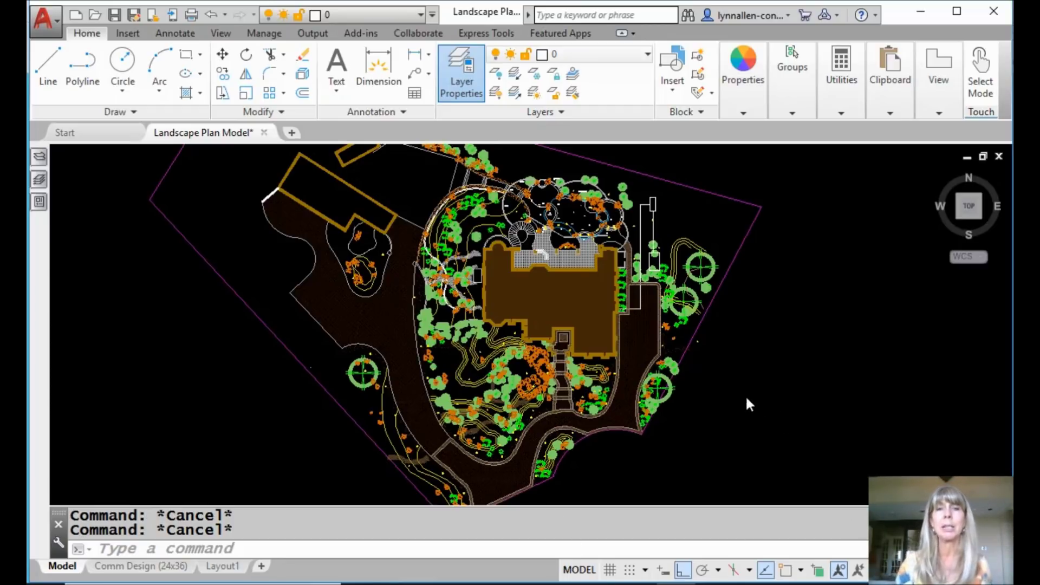
Step: Restore the saved 'Pool' named view from the View tab's Named Views list
click(215, 34)
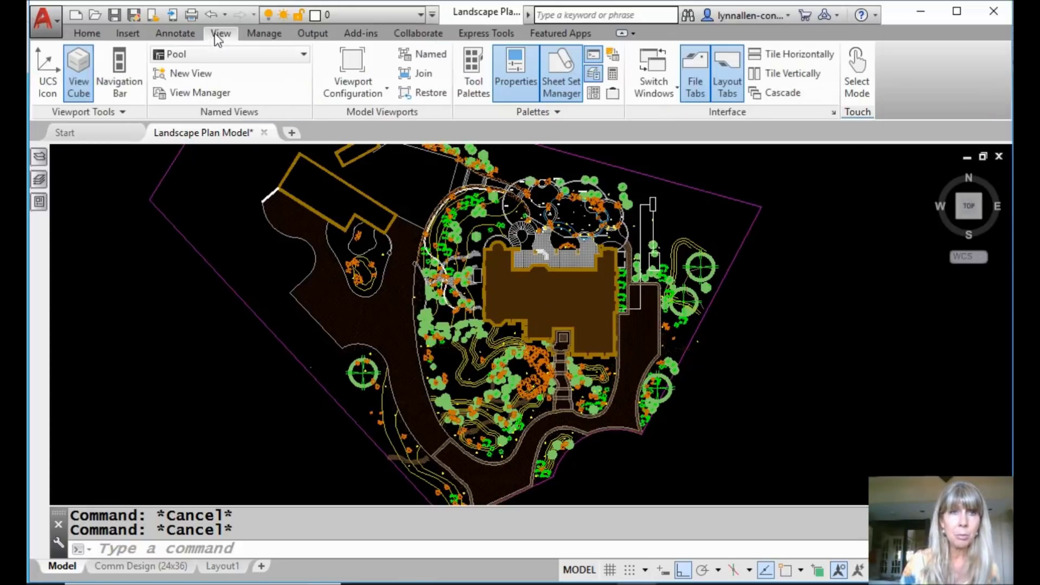
click(286, 59)
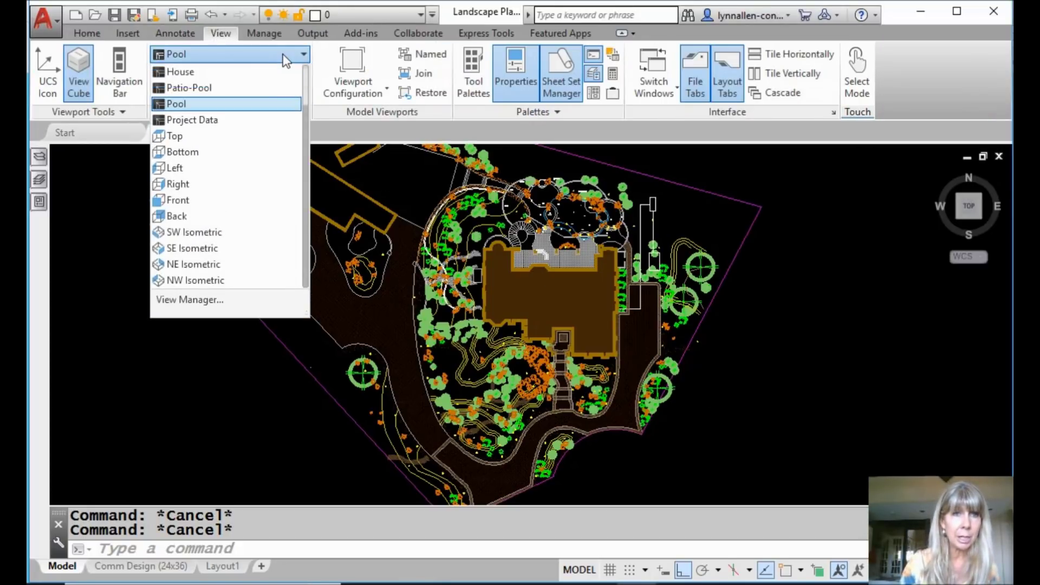
click(258, 102)
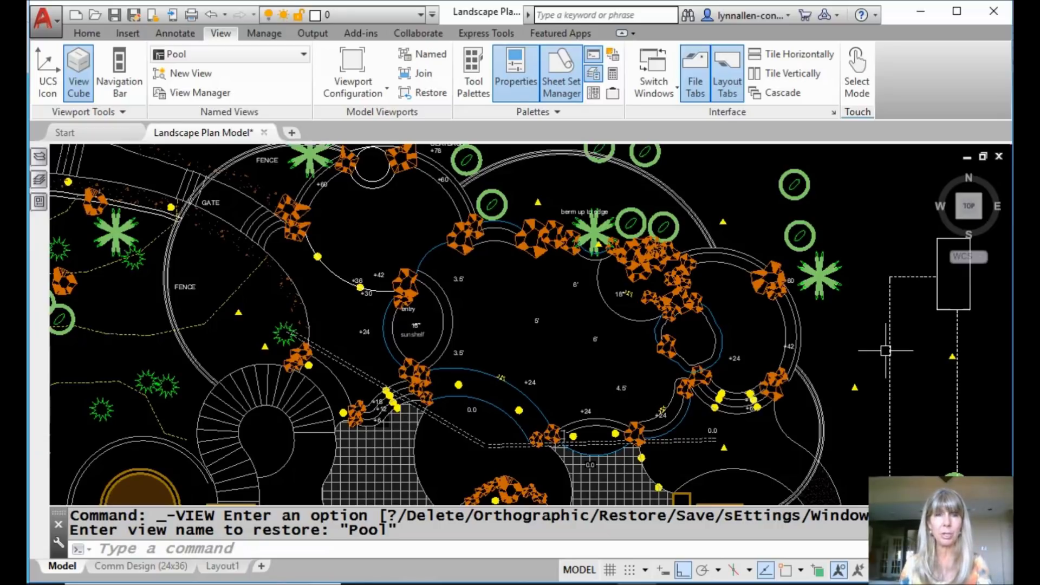
Step: Freeze the Boulder layer by picking a boulder with Layer Freeze, then open the View Manager
click(90, 33)
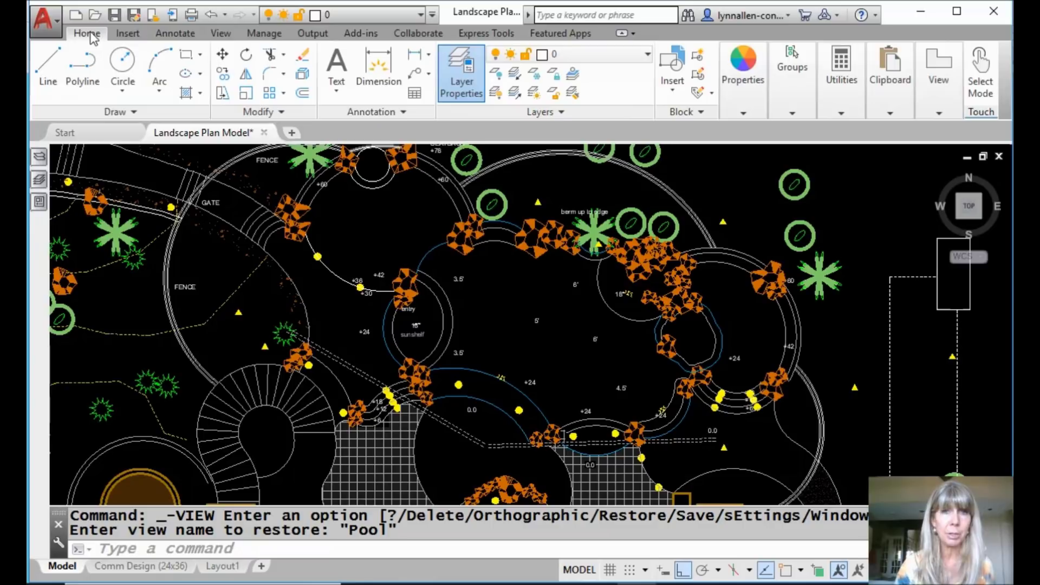
click(534, 74)
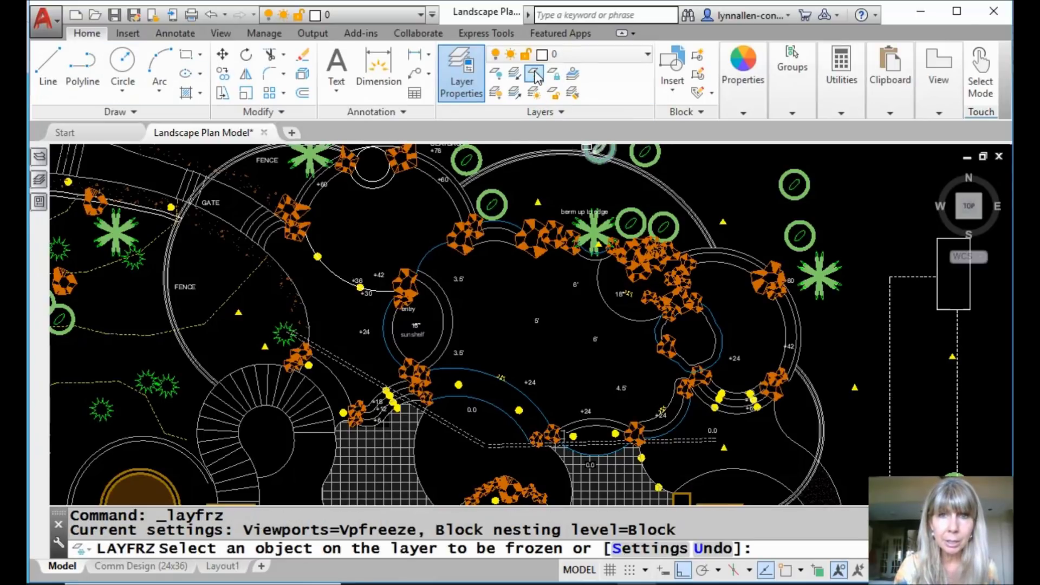
click(469, 239)
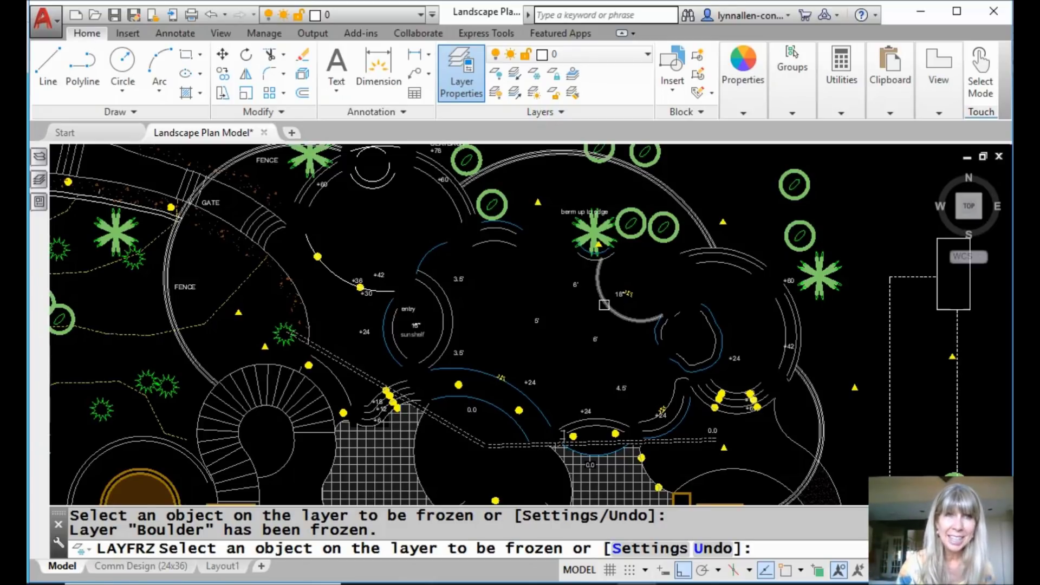
click(226, 37)
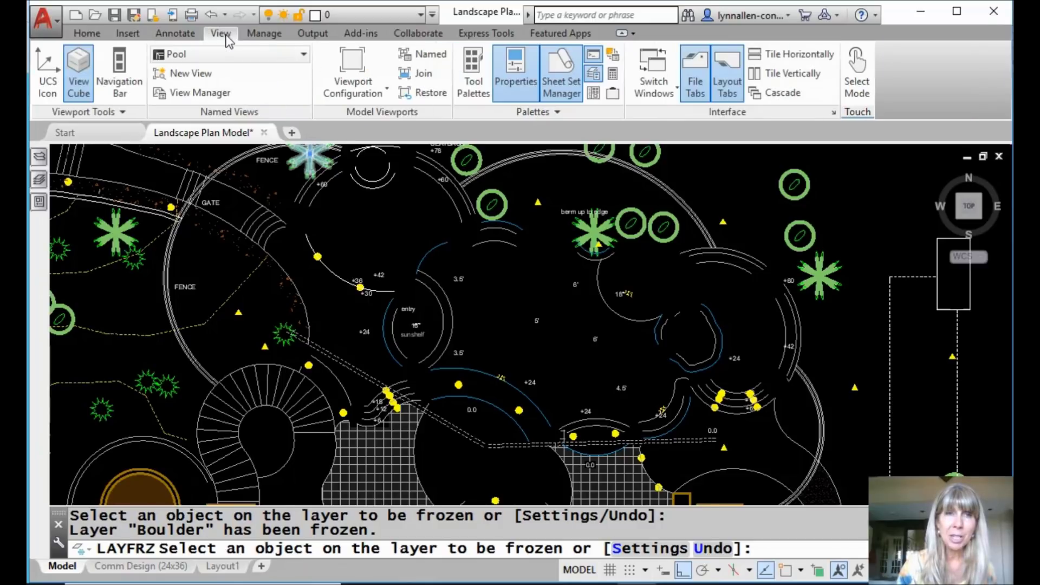
click(217, 96)
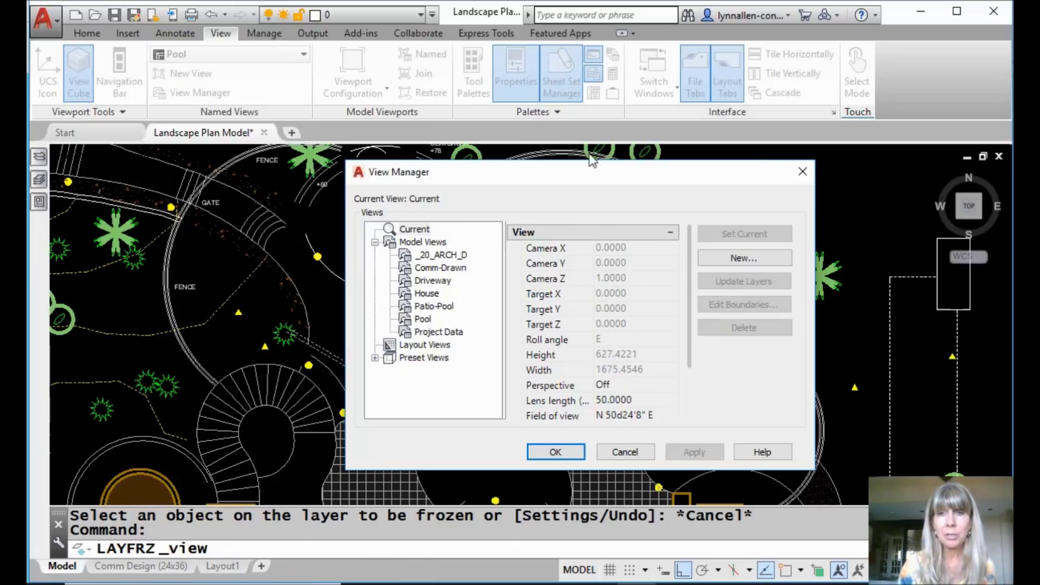
Step: Create a new named view 'Pool without boulders' with Save layer snapshot kept on
click(750, 260)
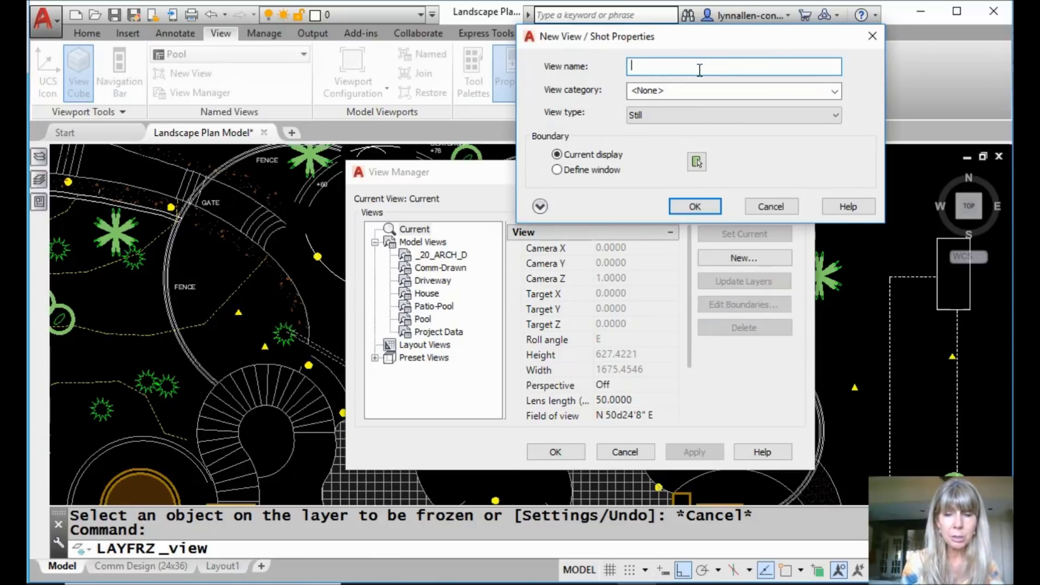
text(Po)
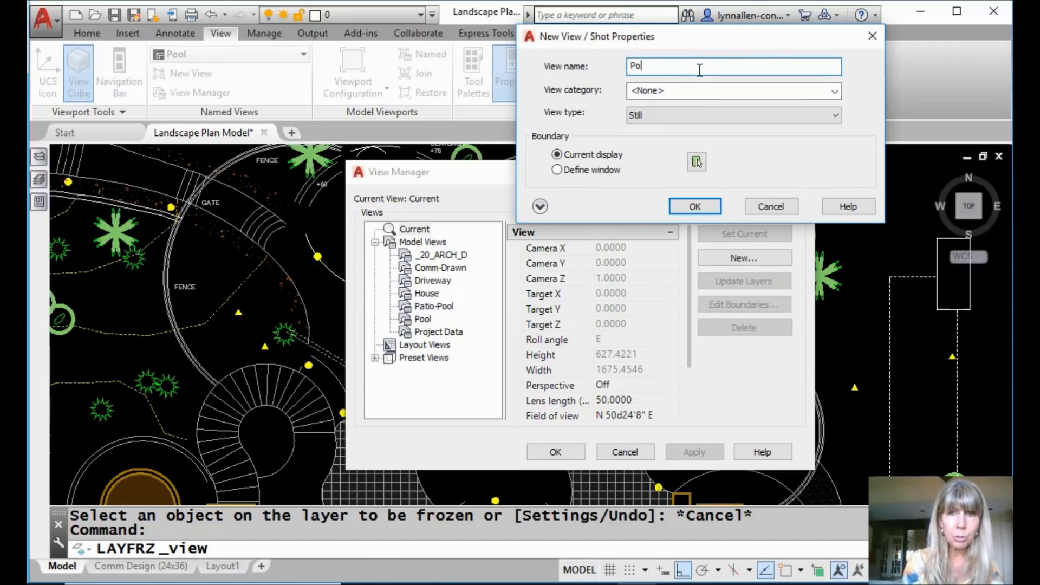
text(ol without )
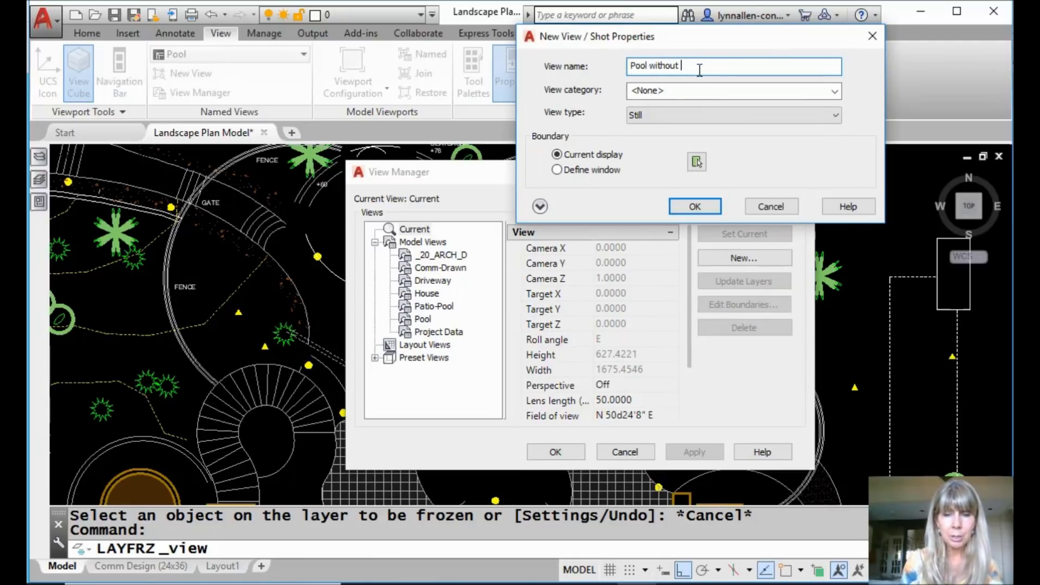
text(boulders)
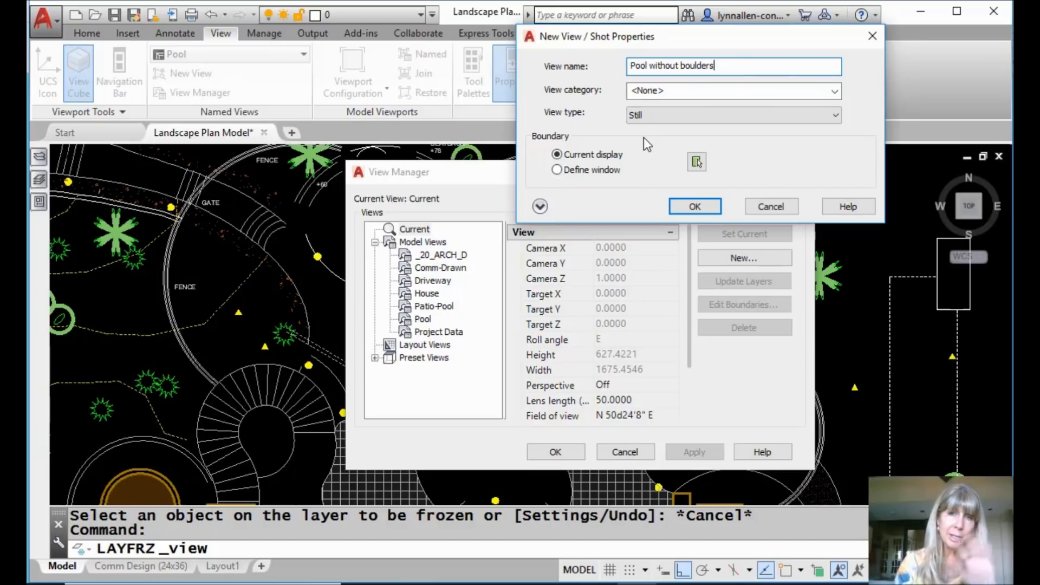
click(539, 206)
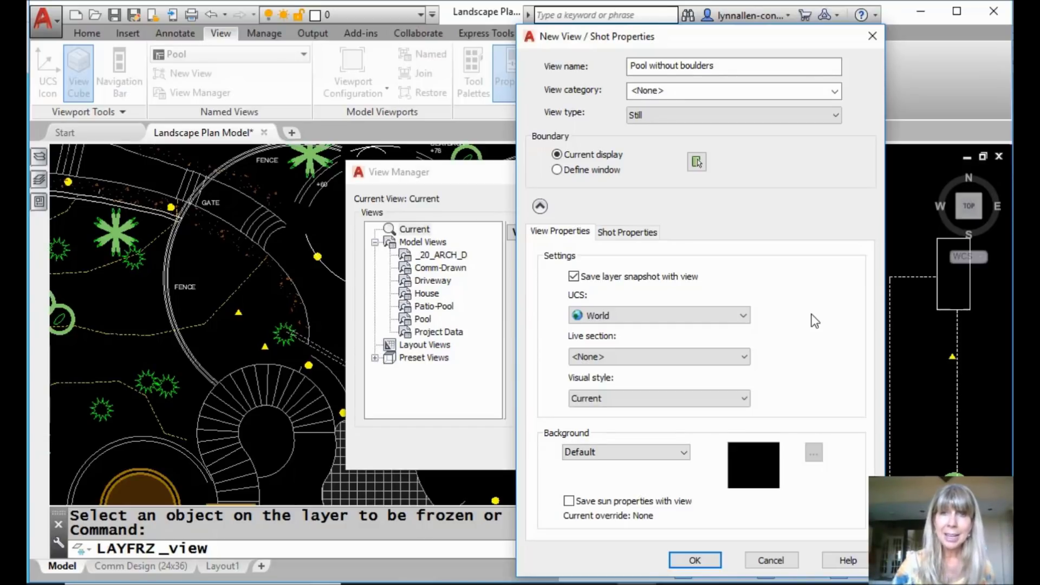
click(696, 560)
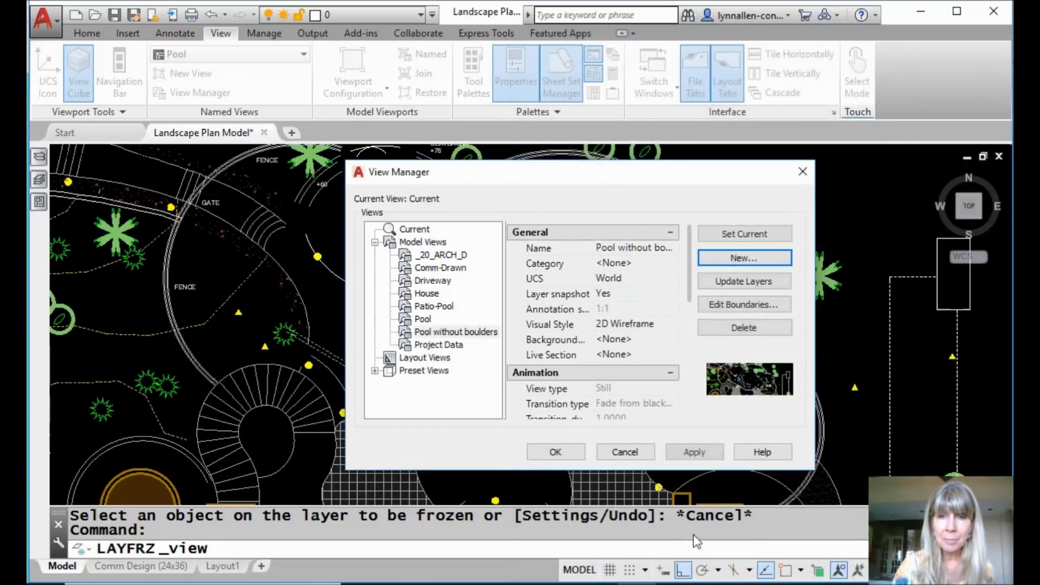
click(557, 452)
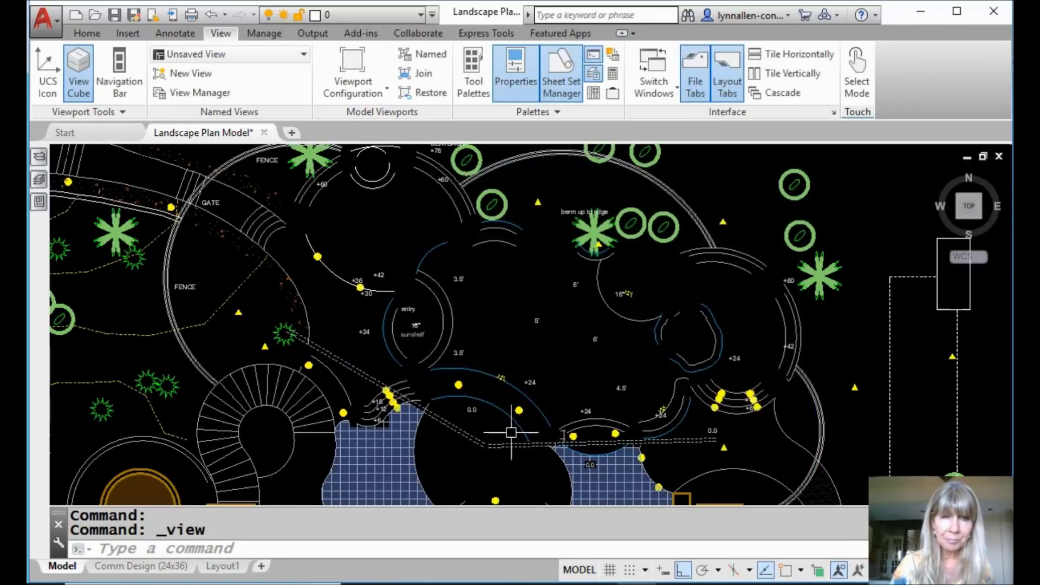
Step: Thaw the Boulder layer in Layer Properties and zoom to extents with Z, E
mouse_move(48, 189)
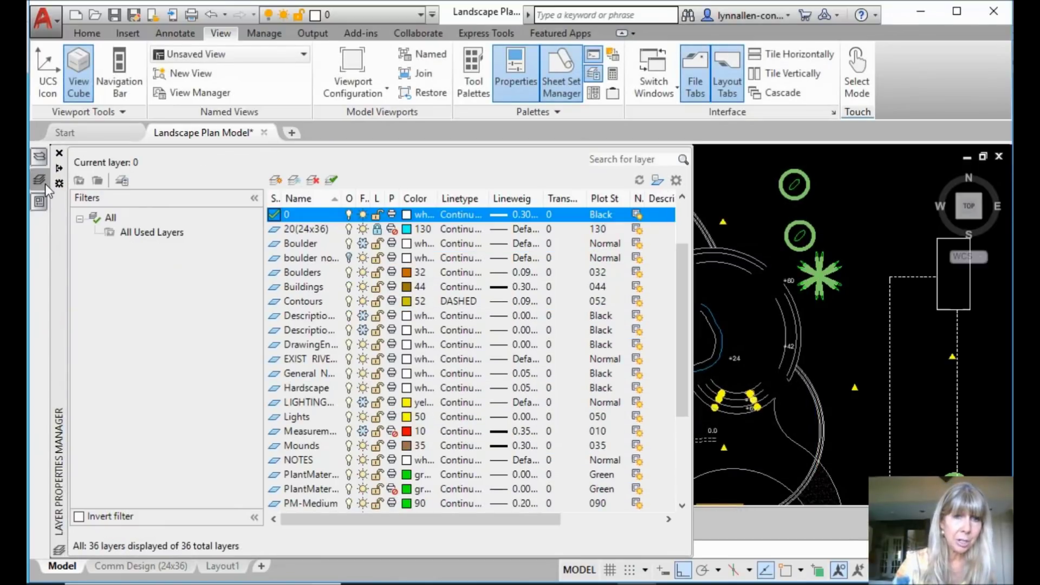
click(362, 243)
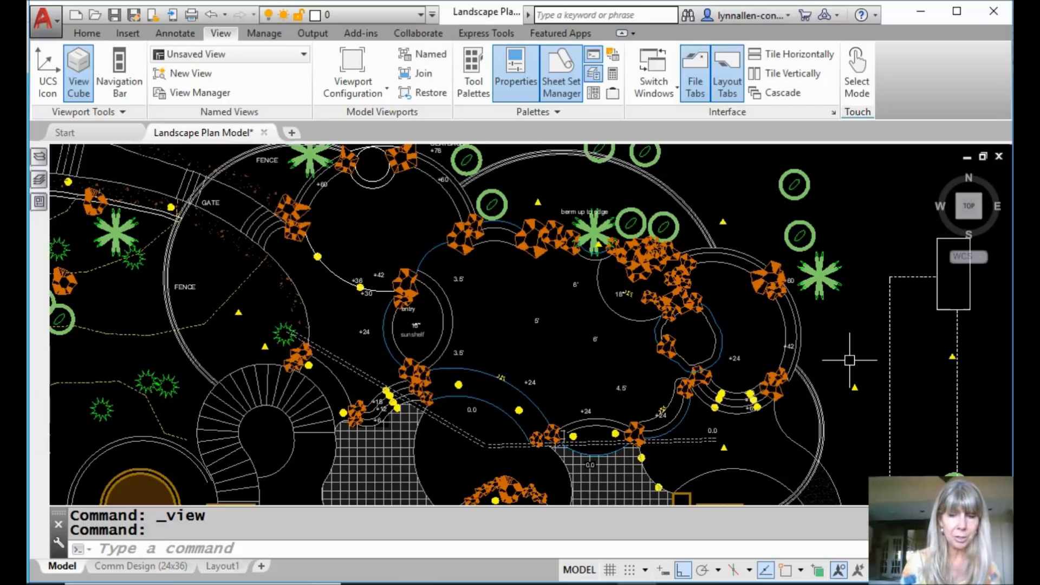
text(z)
key(Return)
text(e)
key(Return)
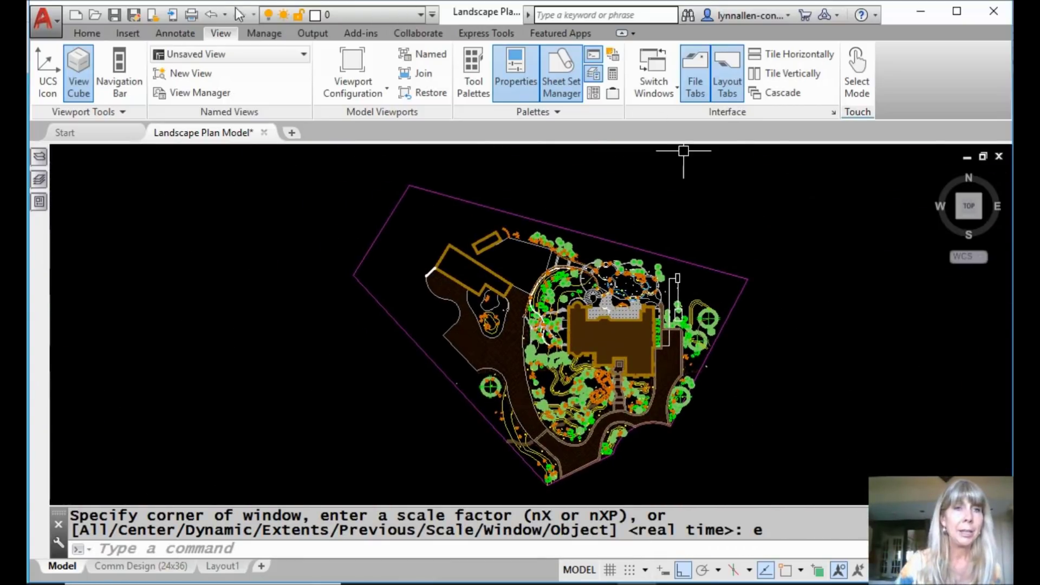
Step: Restore the 'Pool' view, then the 'Pool without boulders' view, from Named Views
click(305, 59)
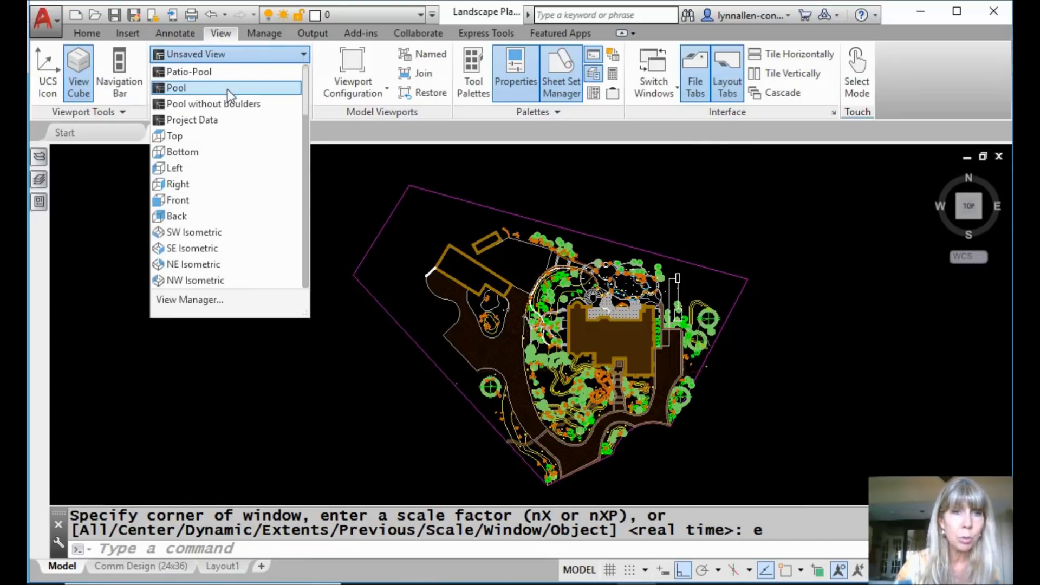
click(234, 88)
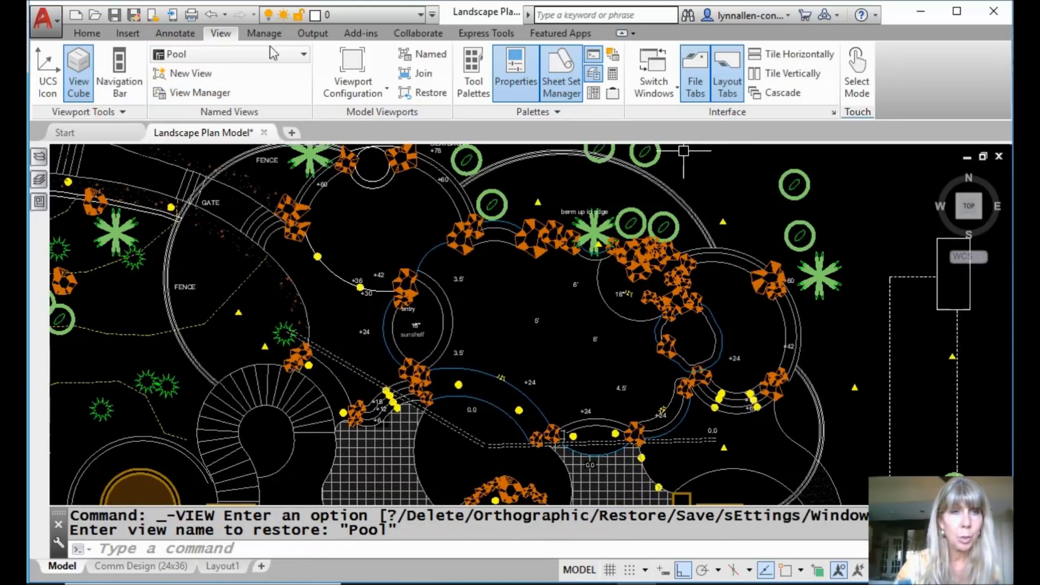
click(297, 54)
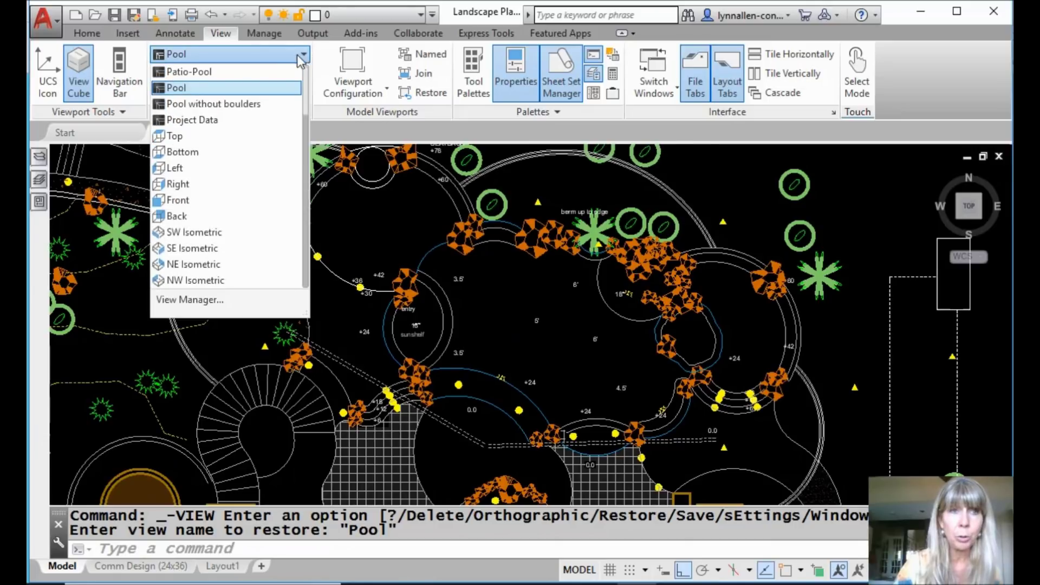
click(268, 102)
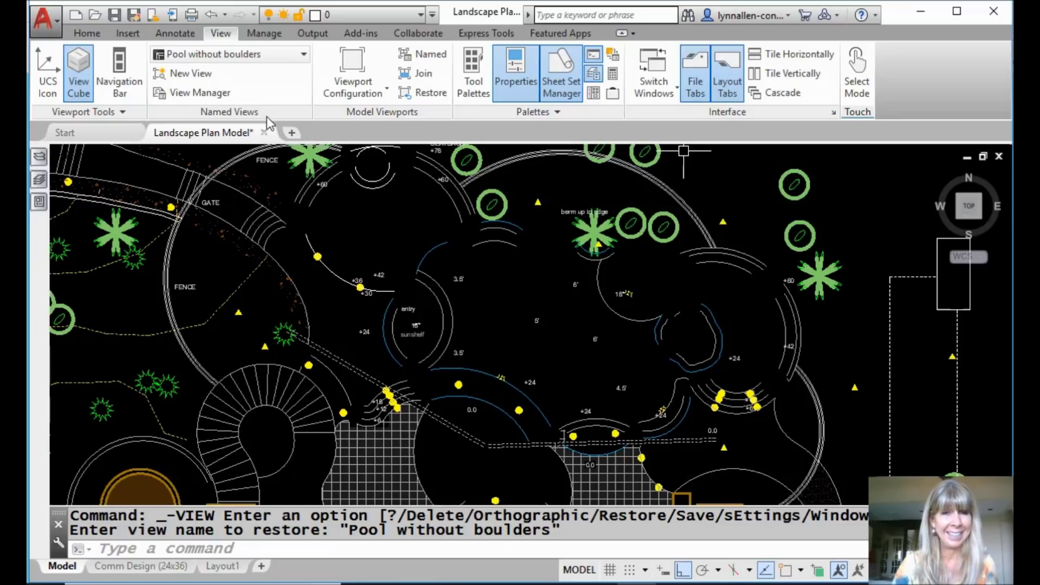
Step: Zoom and pan in on the planted area and walkway south of the house
scroll(510, 313, down, 5)
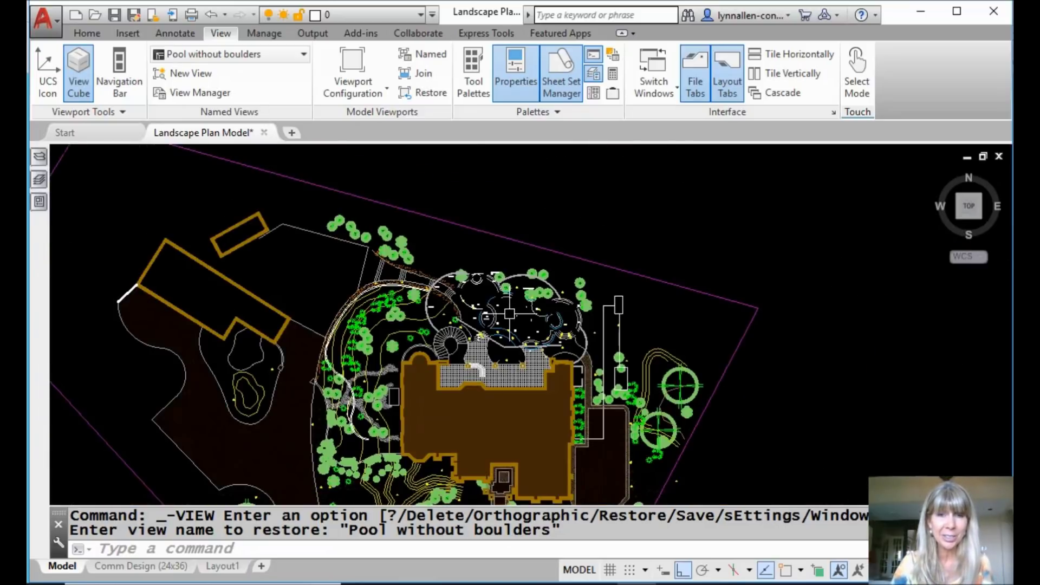
scroll(510, 314, up, 4)
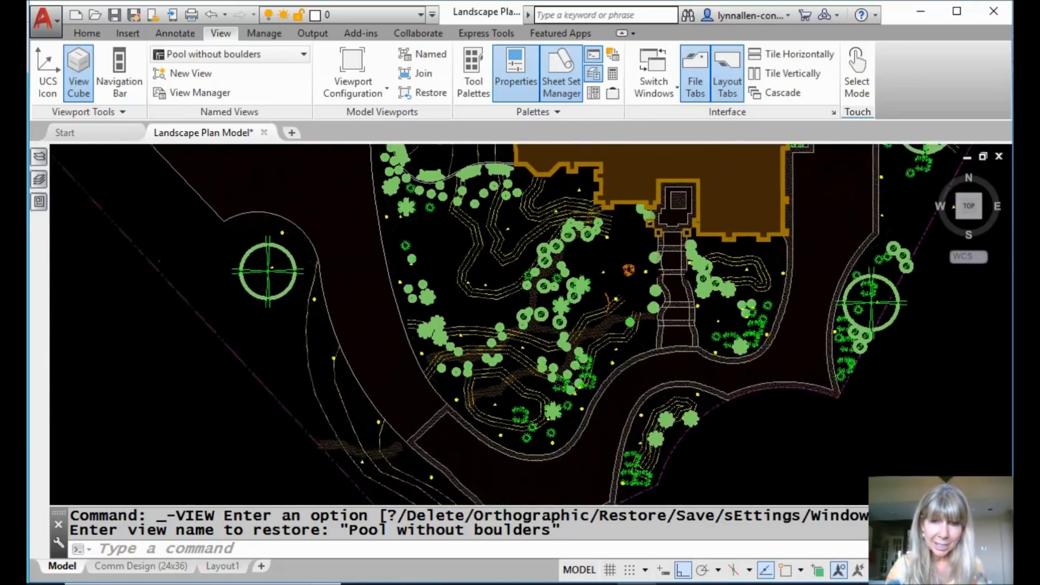
scroll(678, 207, down, 4)
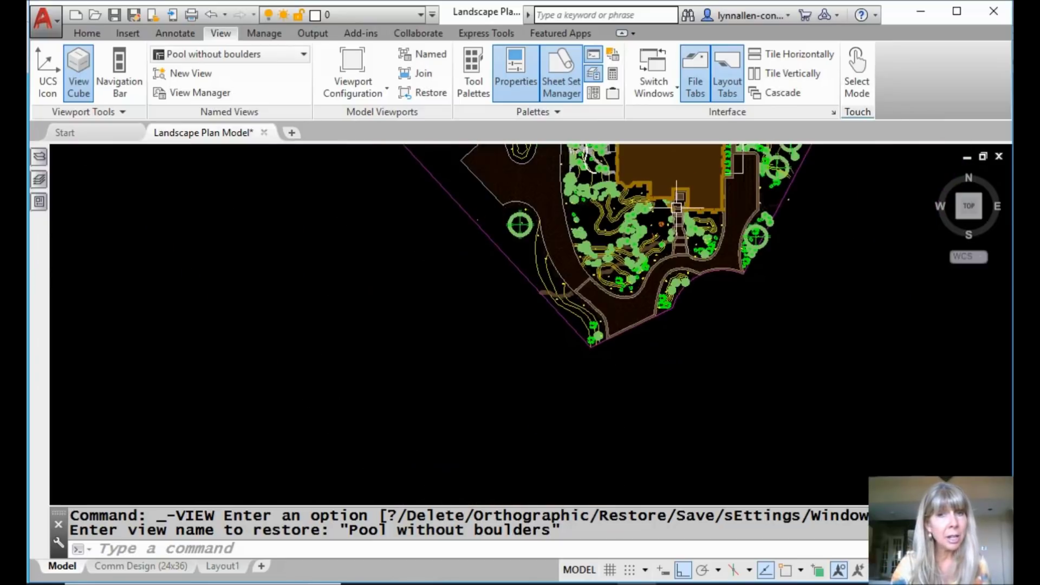
mouse_move(677, 207)
middle_down()
mouse_move(629, 279)
mouse_move(617, 338)
middle_up()
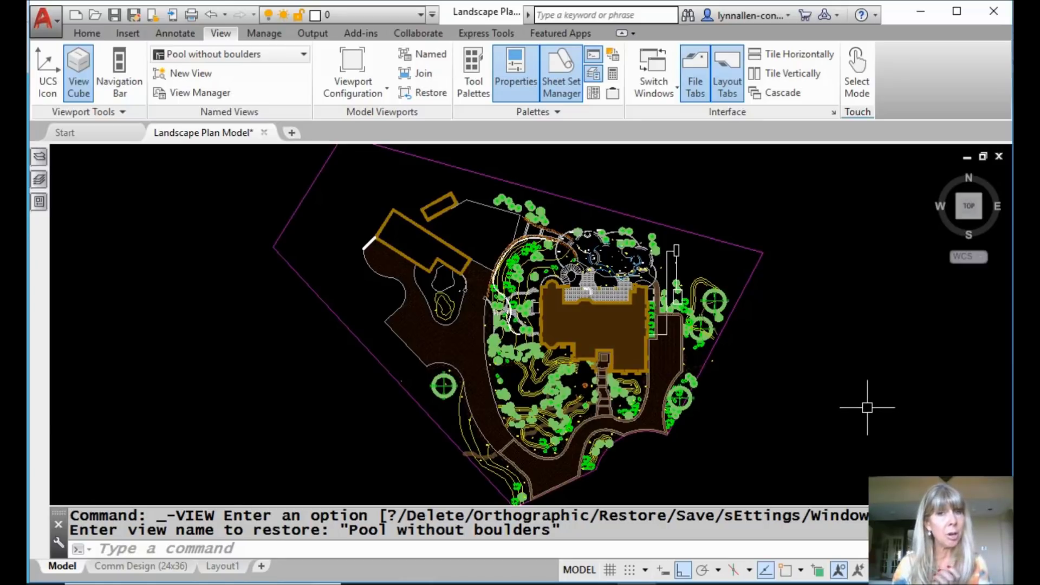
scroll(786, 390, up, 4)
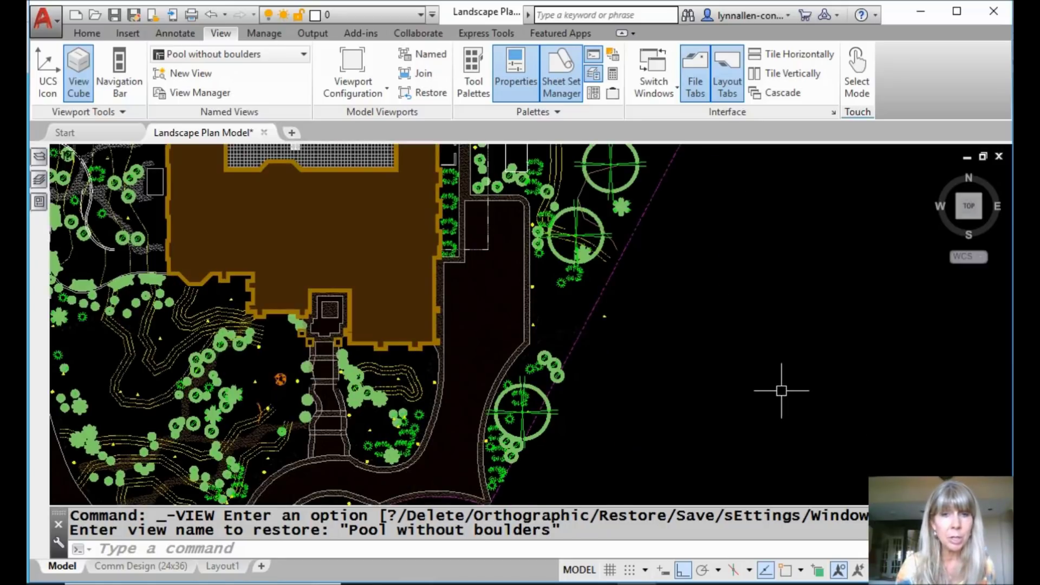
mouse_move(677, 347)
middle_down()
mouse_move(840, 348)
mouse_move(928, 308)
middle_up()
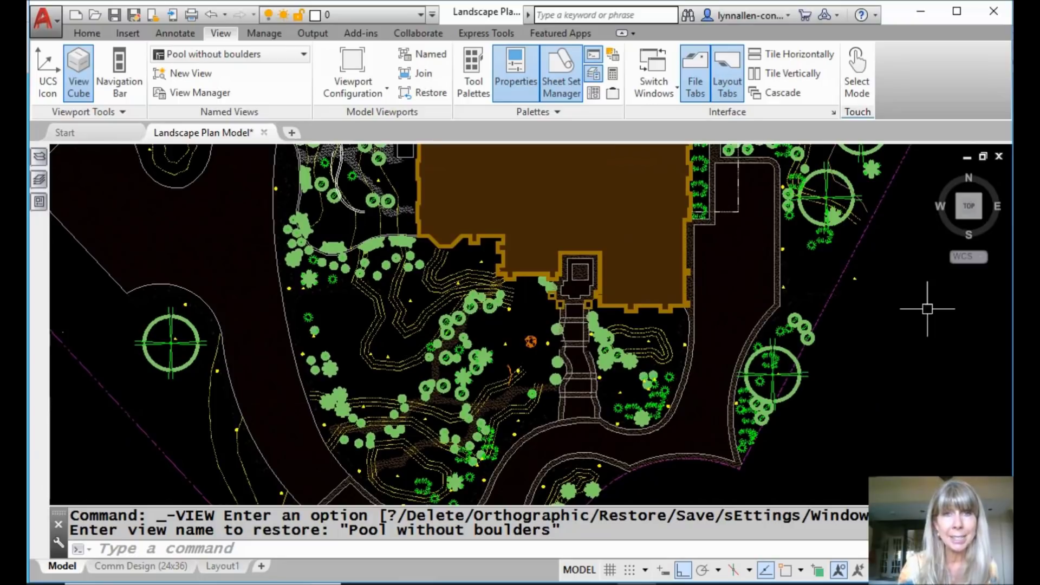
scroll(888, 329, up, 2)
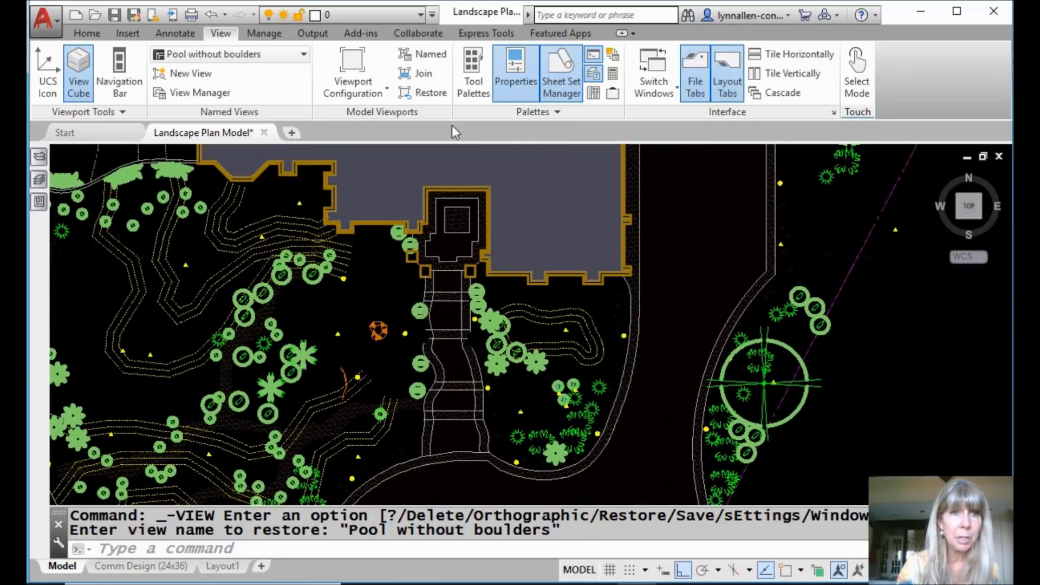
click(87, 33)
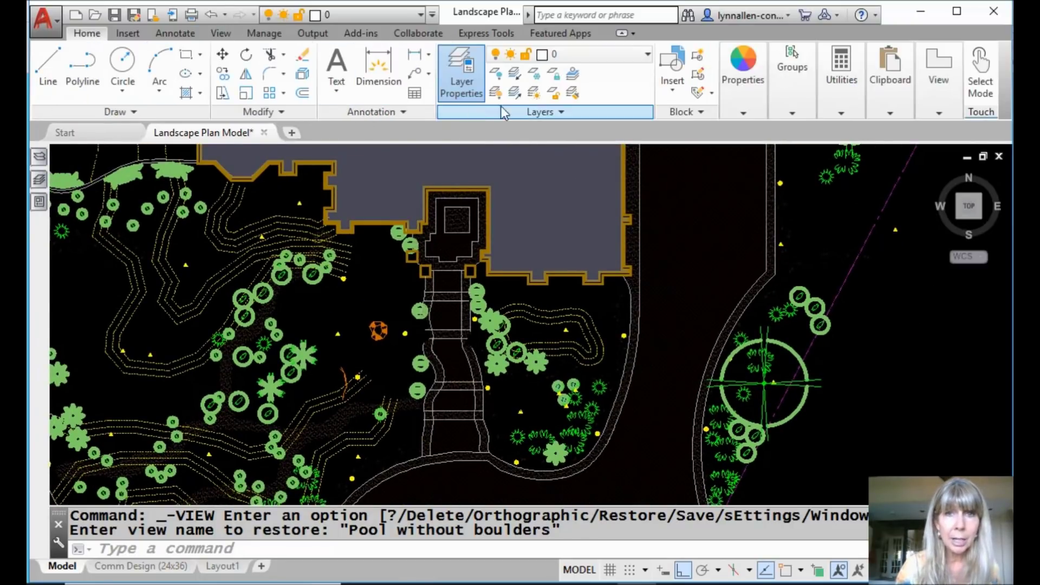
Step: Freeze the plant material layers by picking plants, then pan out to the whole site
click(534, 73)
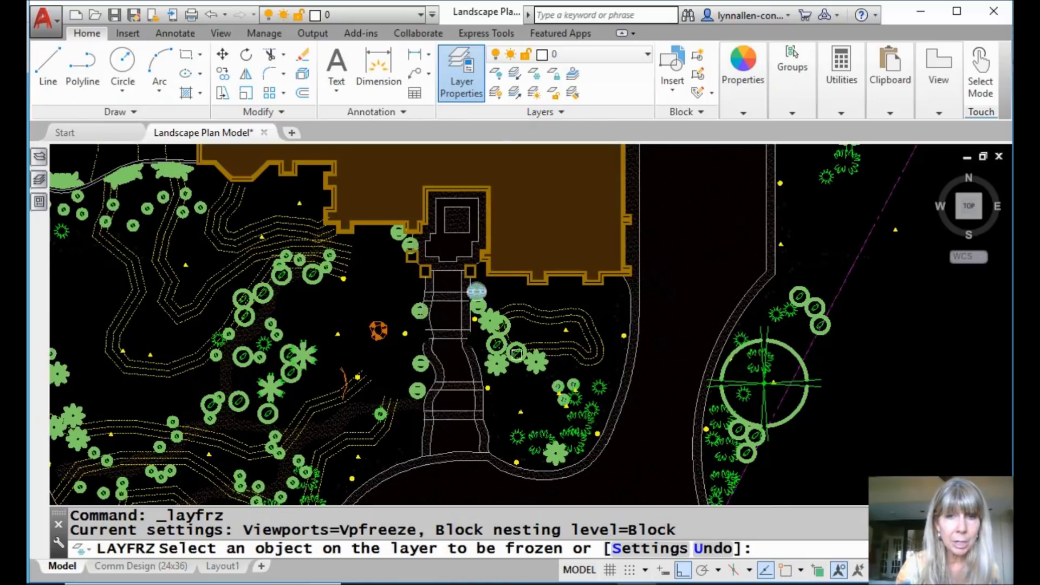
click(575, 404)
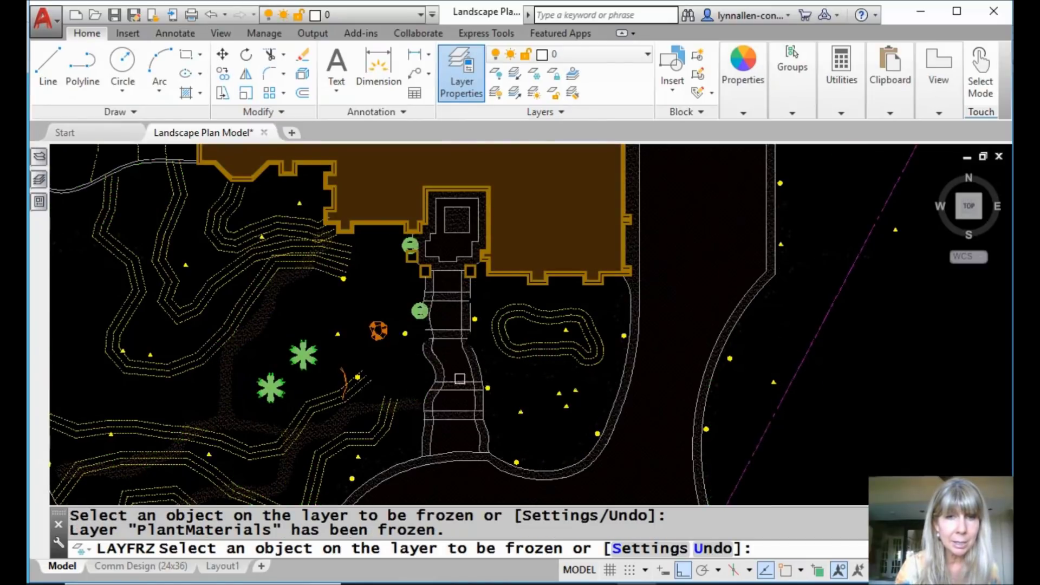
scroll(643, 282, down, 4)
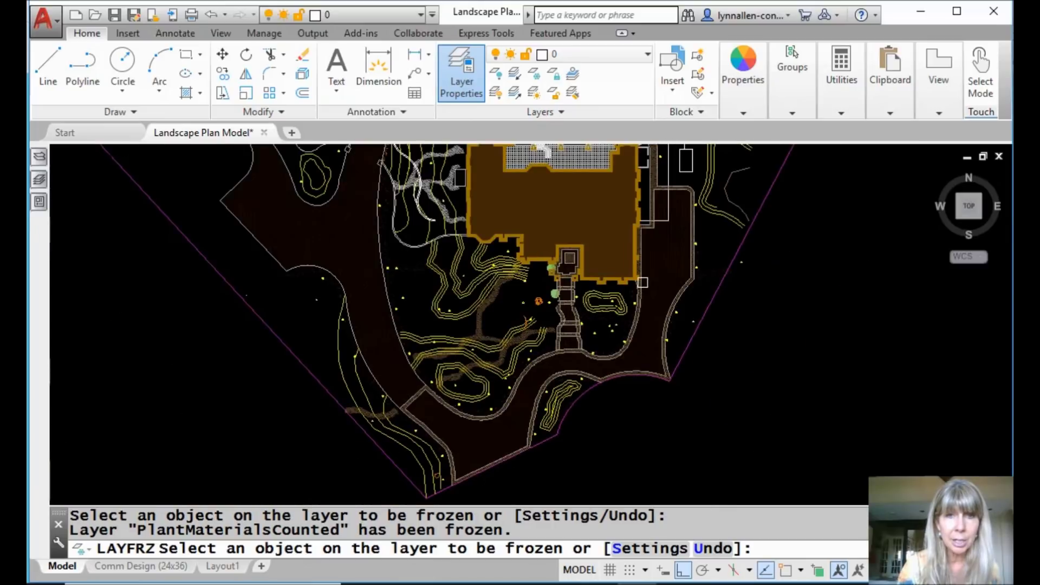
scroll(642, 283, down, 2)
middle_drag(640, 288, 632, 385)
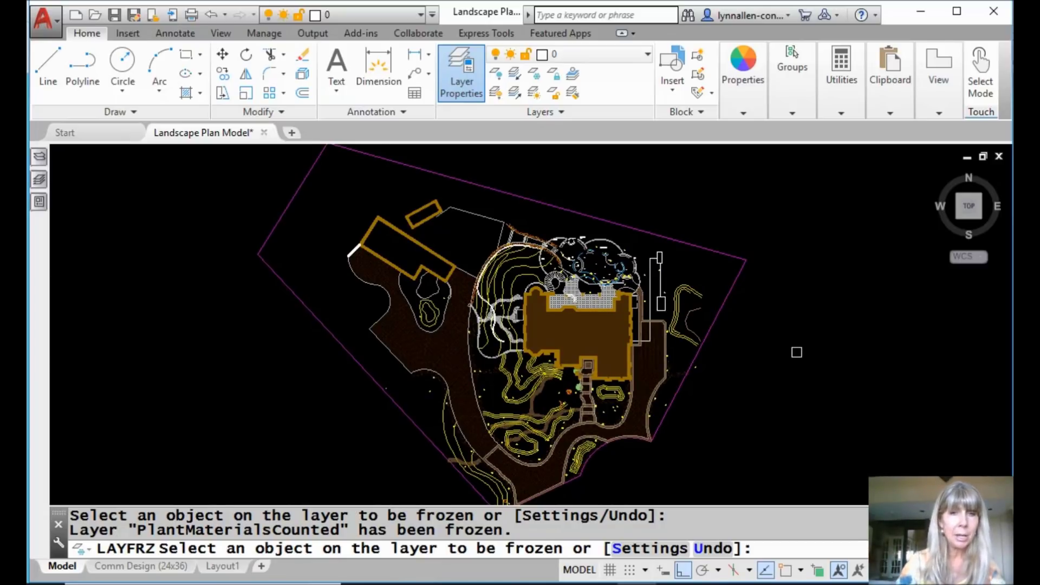
key(Escape)
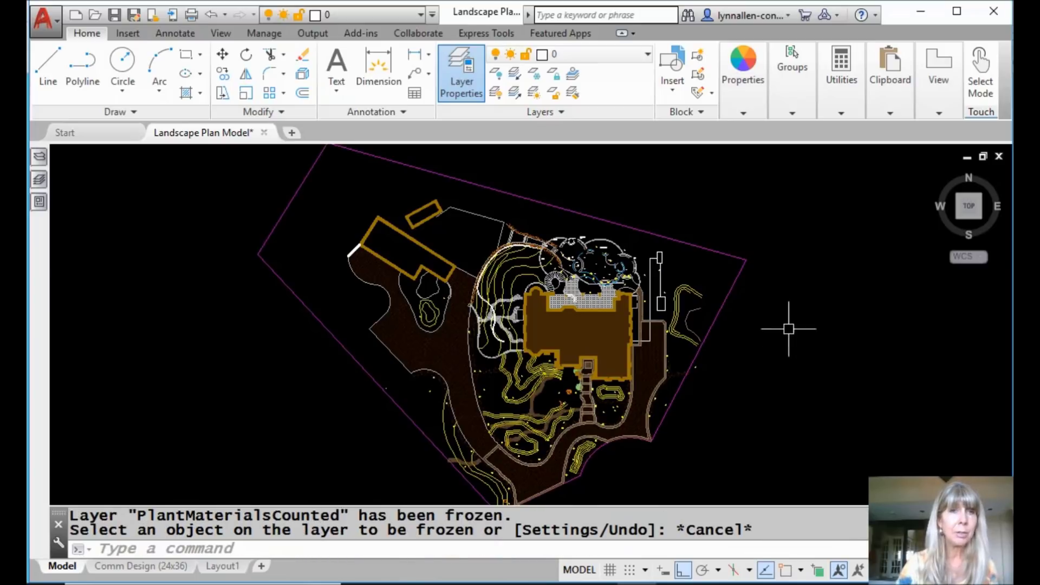
click(221, 33)
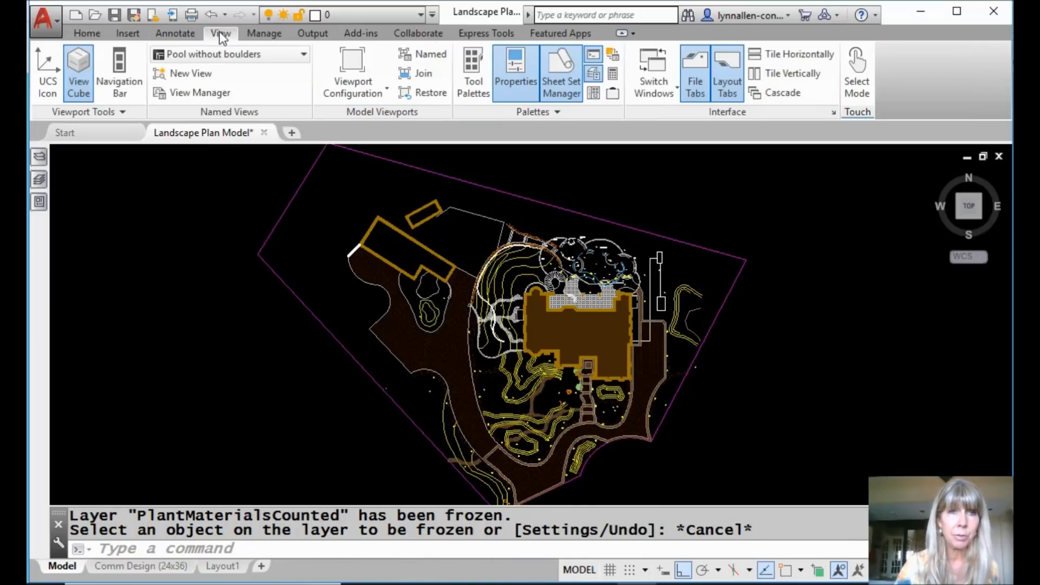
Step: Save a new named view 'All without plants' with its layer snapshot
click(197, 75)
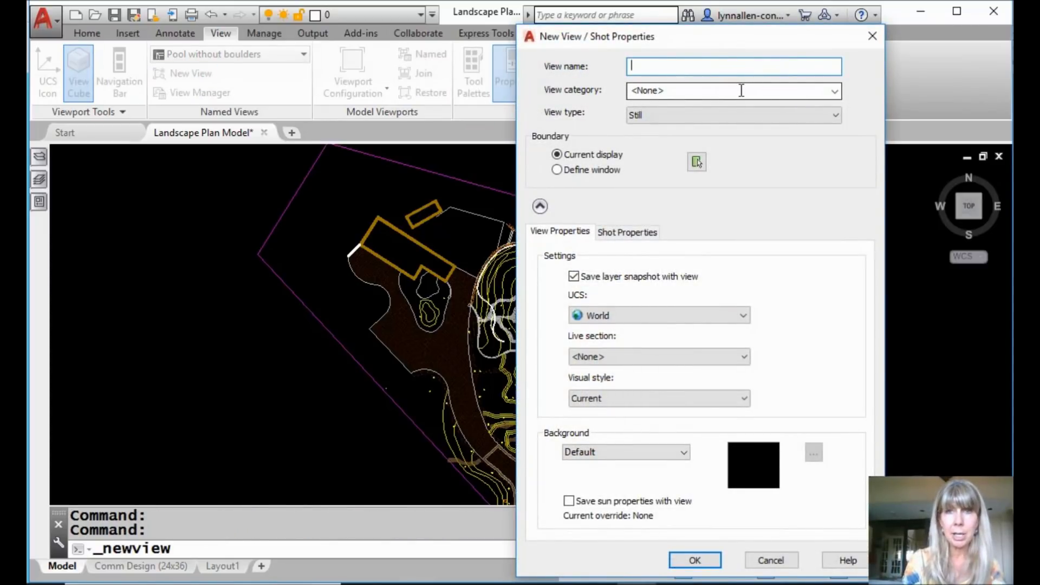
text(All wih)
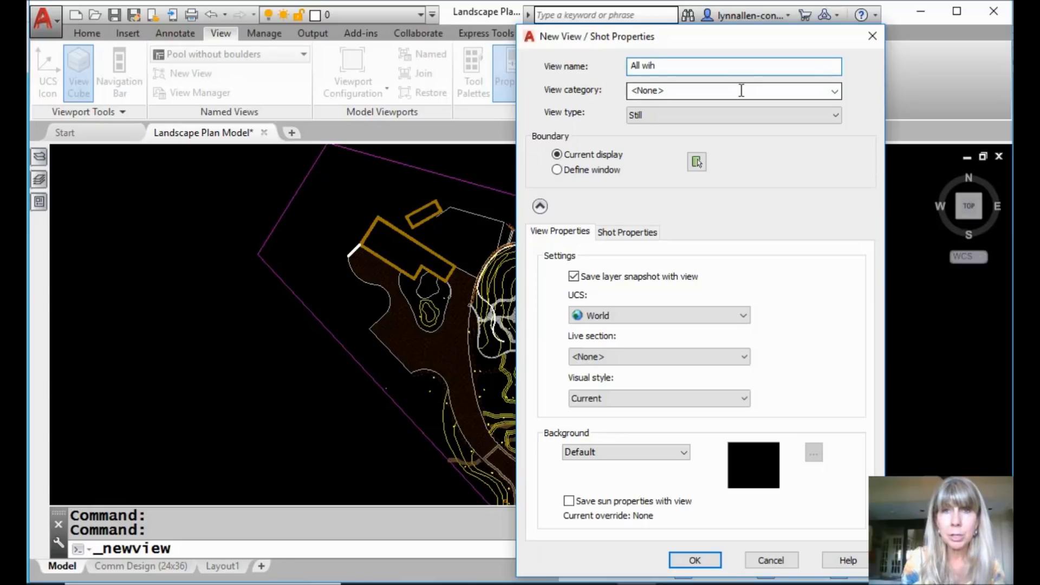
key(BackSpace)
text(thout)
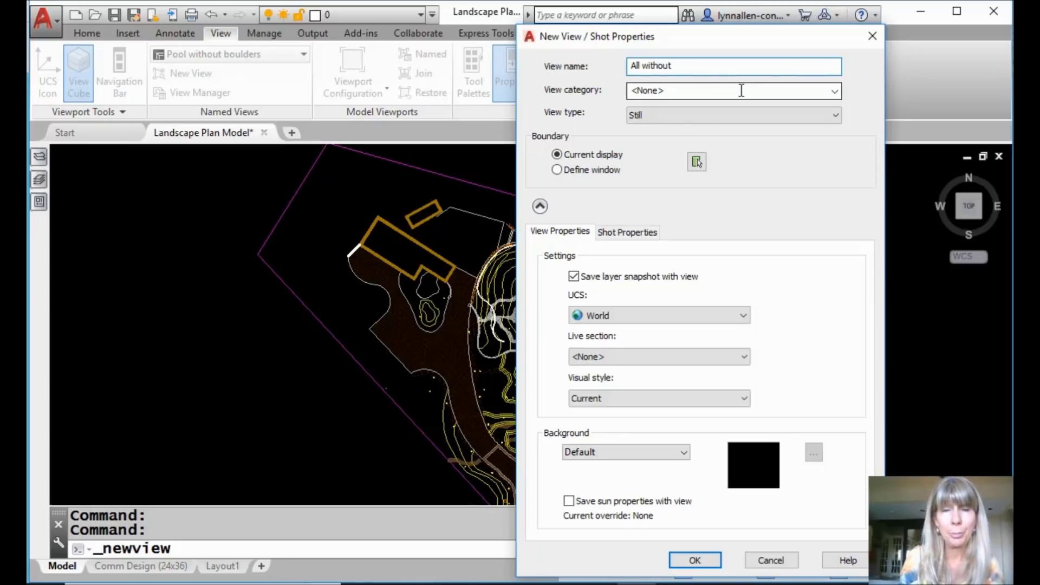
text( plants)
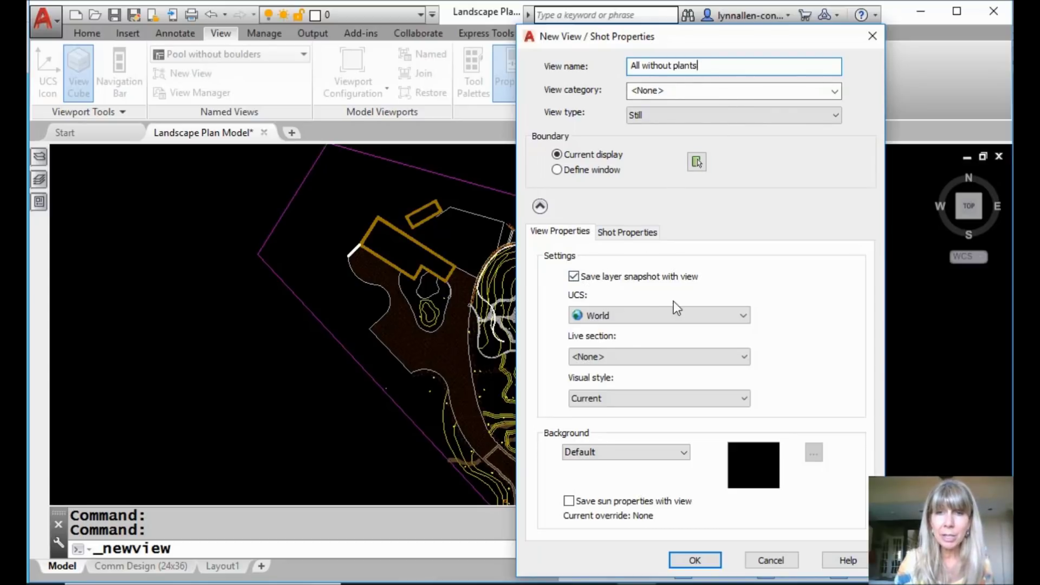
click(696, 561)
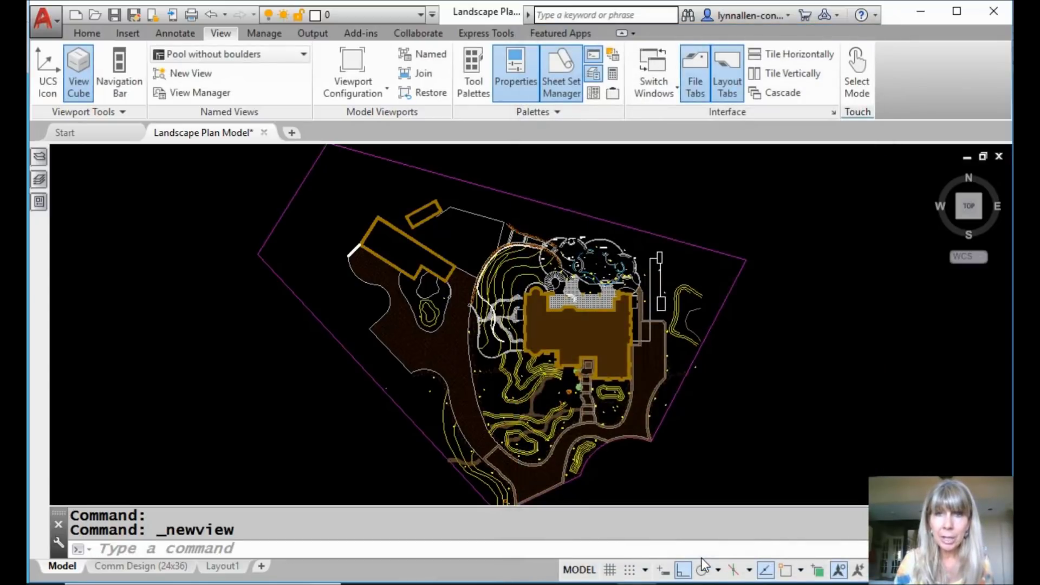
Step: Thaw the PlantMaterials and PlantMaterialsCounted layers in the Layer Properties Manager
mouse_move(47, 187)
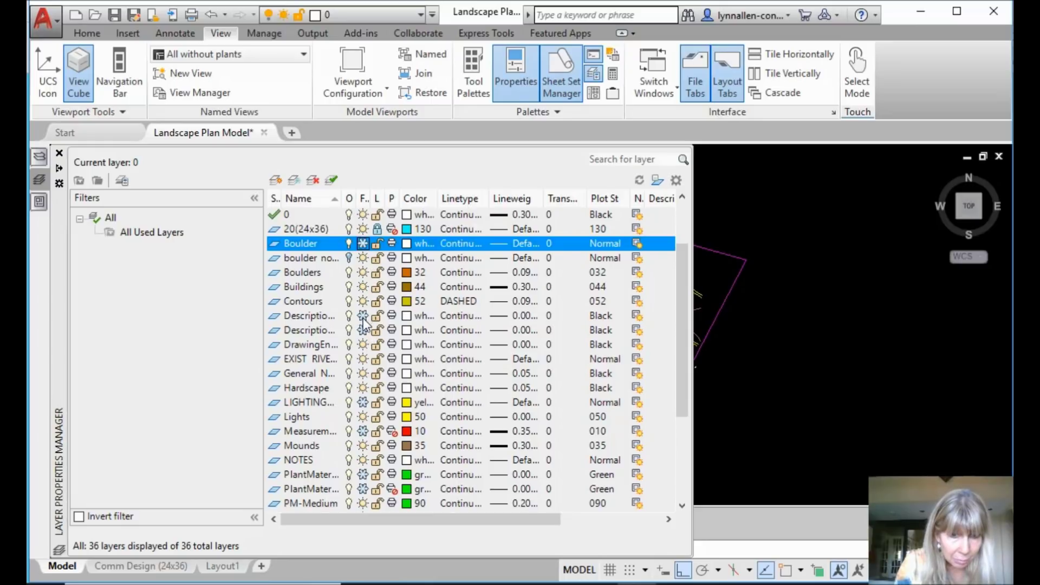
scroll(363, 317, down, 3)
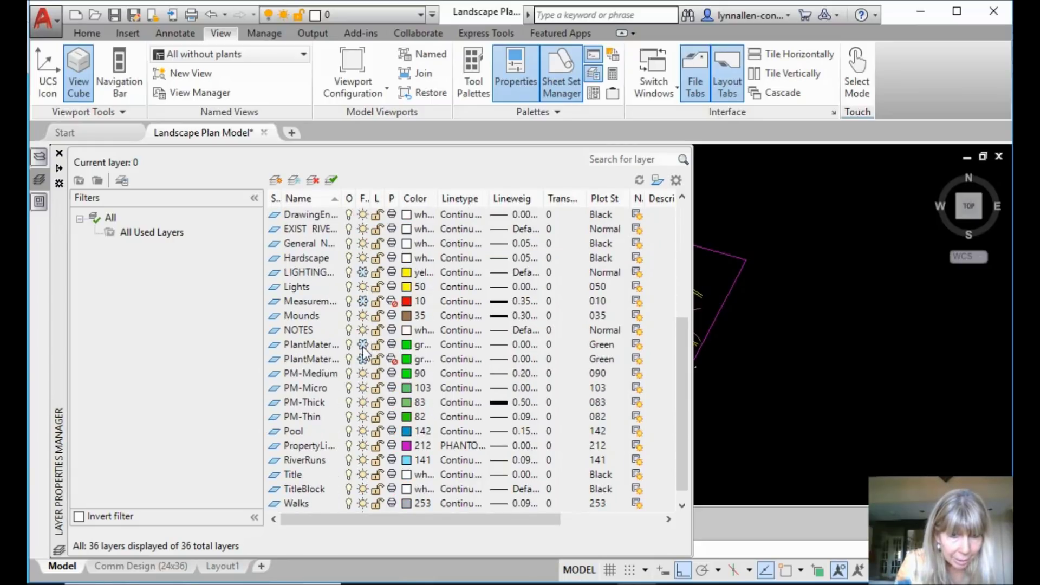
click(363, 345)
click(363, 358)
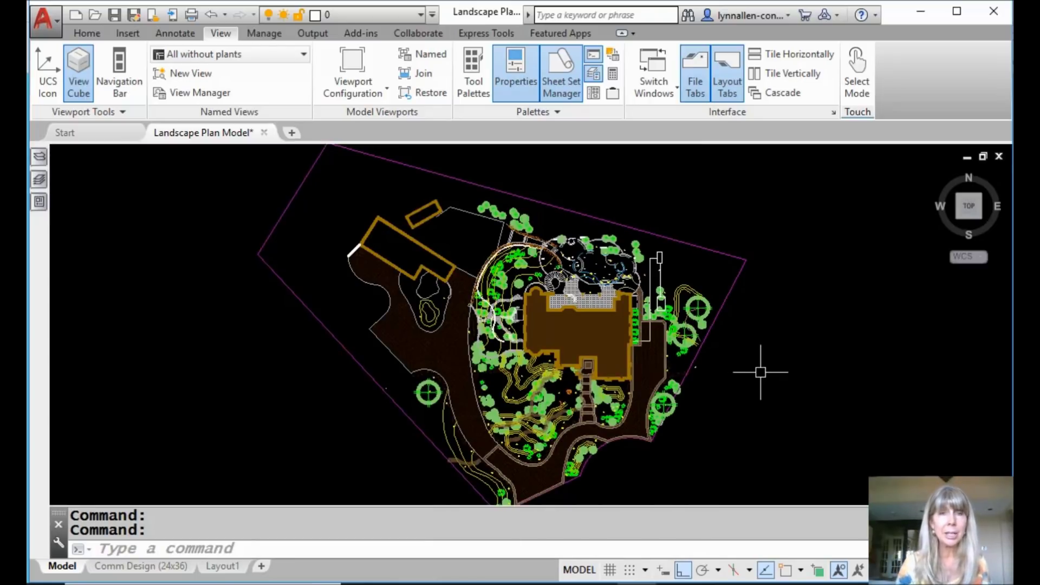
Step: Restore the House, 'Pool without boulders', and 'All without plants' views in turn
click(304, 55)
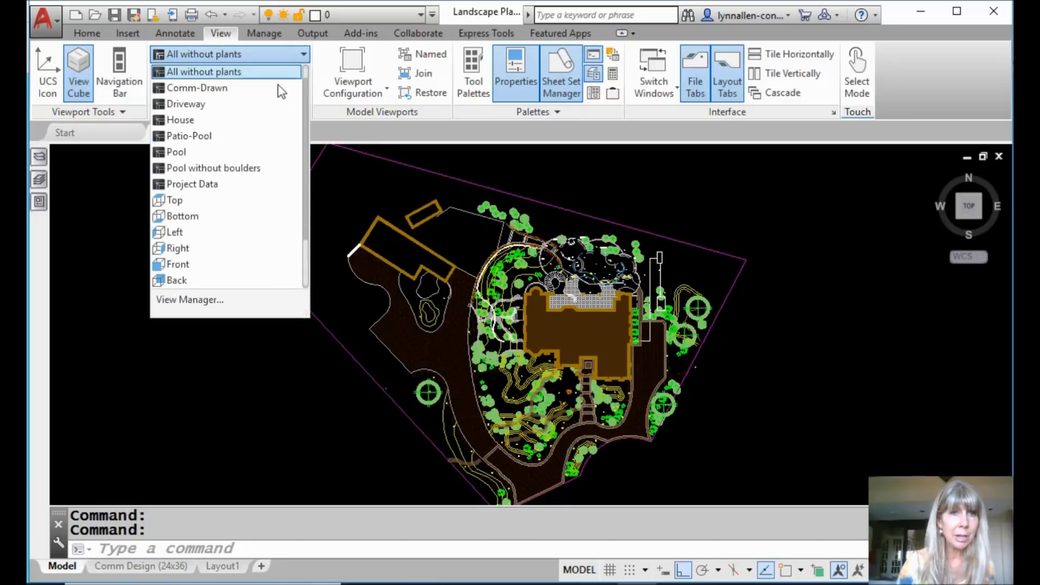
click(243, 119)
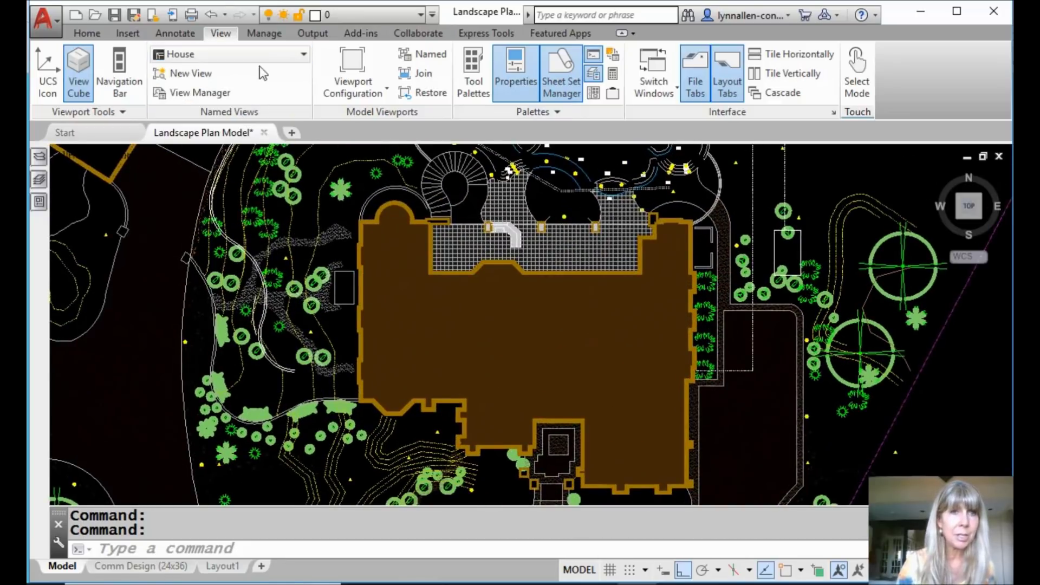
click(304, 54)
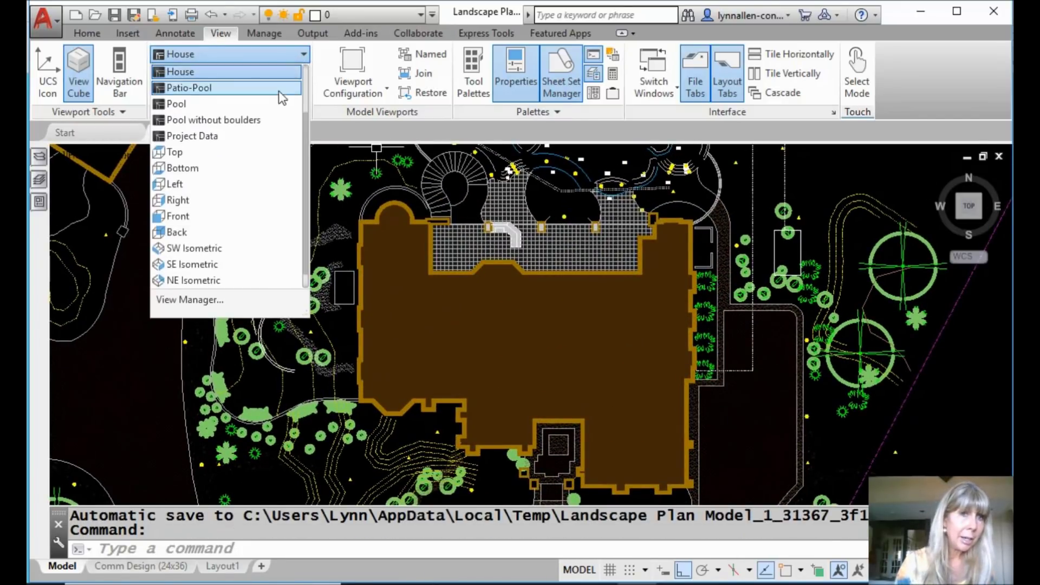
click(278, 123)
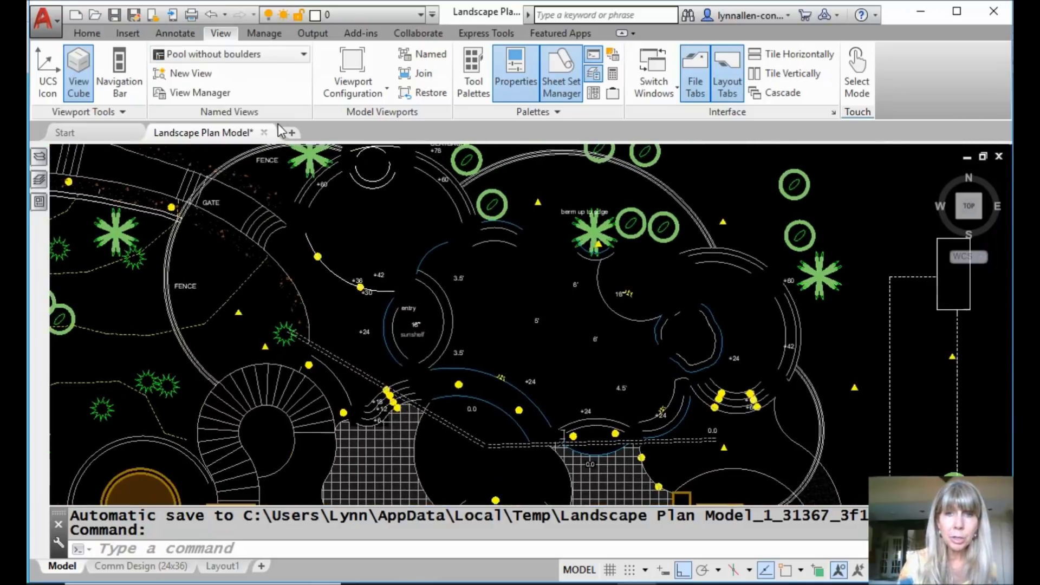
click(304, 54)
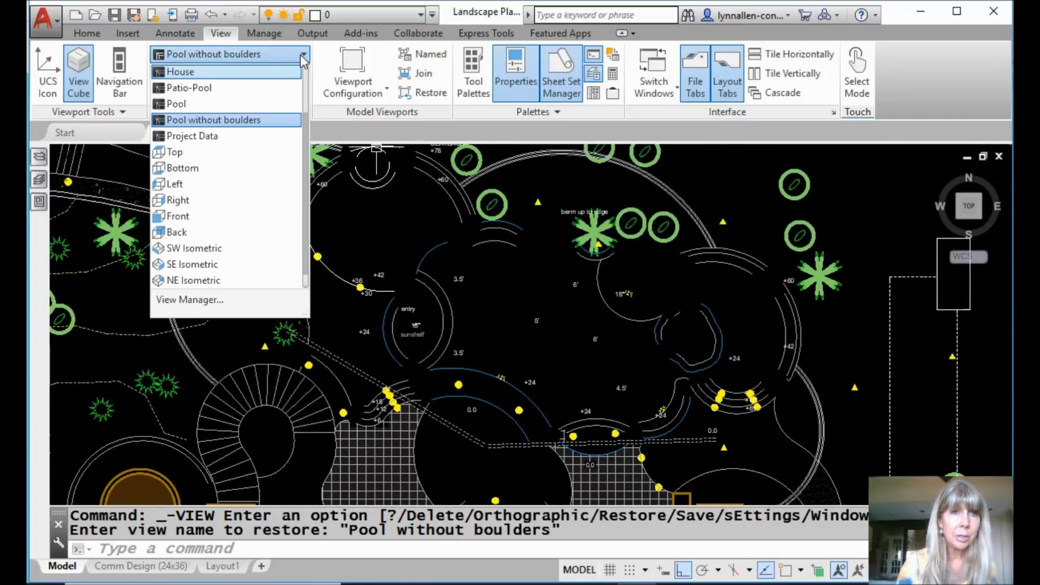
scroll(304, 130, up, 2)
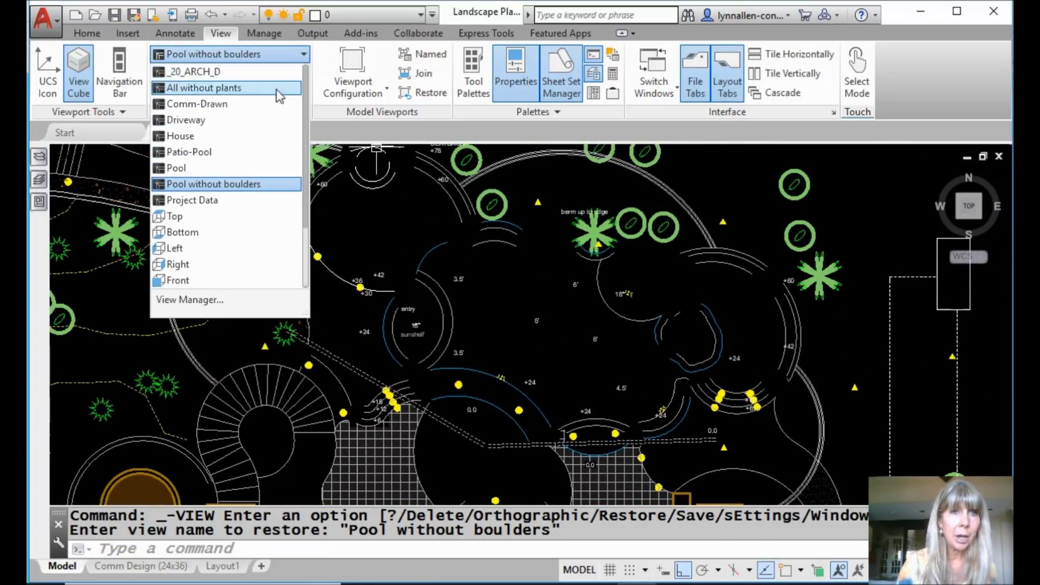
click(252, 89)
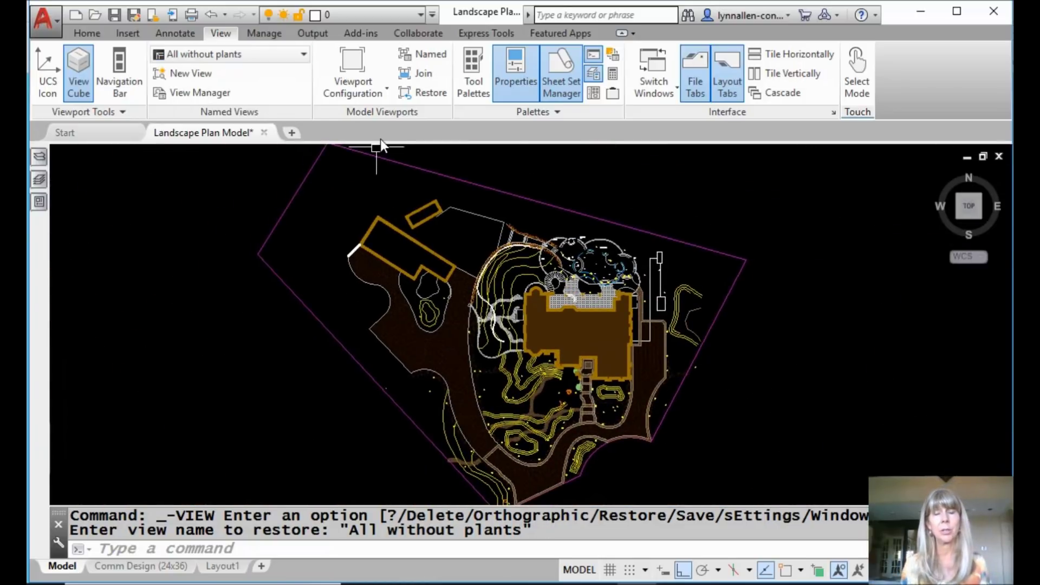